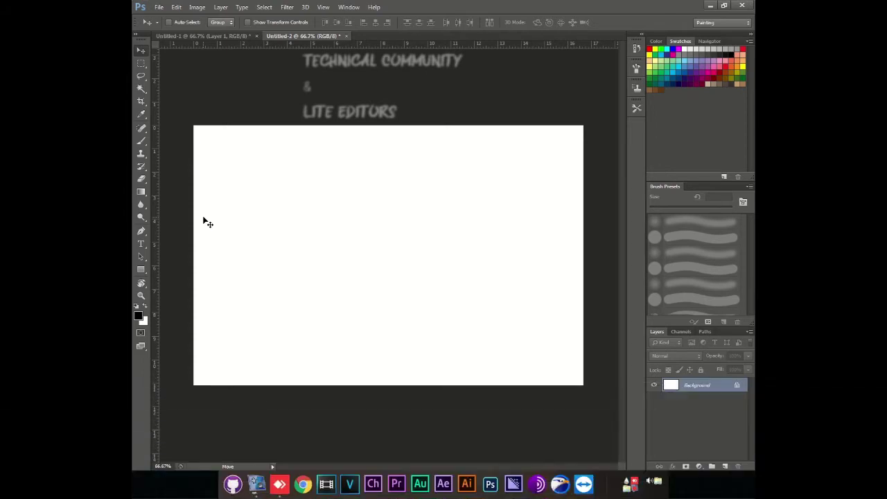
# Step: Draw a tall black rectangle shape on the left of the blank canvas
pyautogui.press('u')
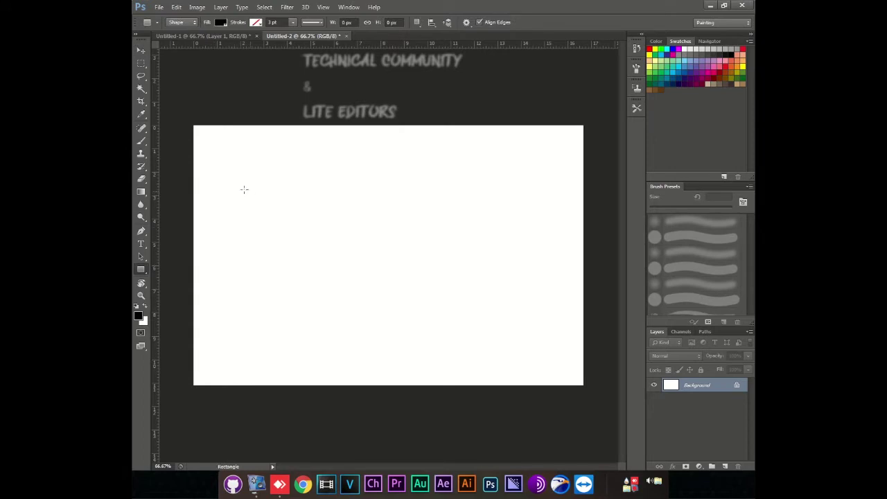
pyautogui.moveTo(229, 181); pyautogui.dragTo(268, 292)
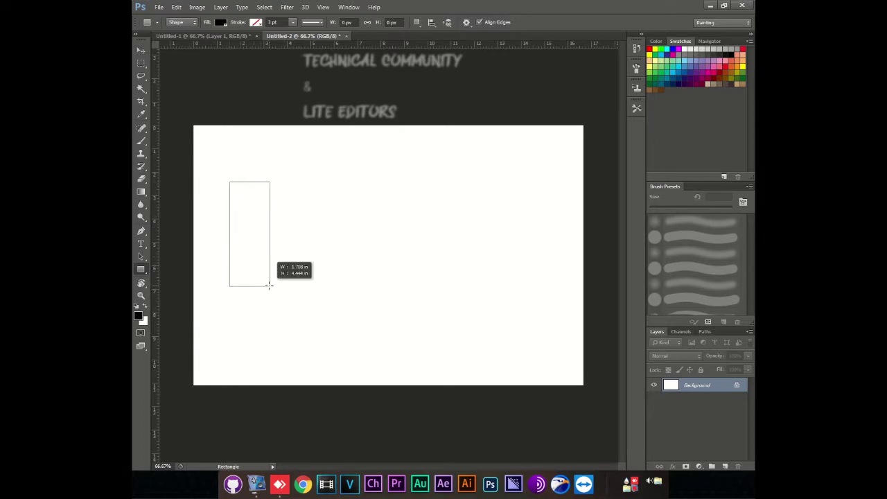
# Step: Finish the bar, add a horizontal guide at its base, and make two copies beside it
pyautogui.moveTo(268, 294); pyautogui.dragTo(267, 293)
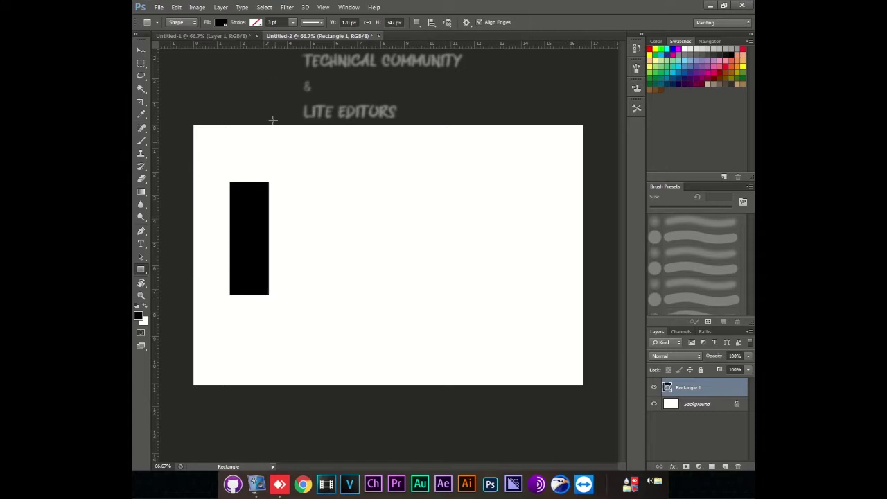
pyautogui.moveTo(282, 45); pyautogui.dragTo(282, 298)
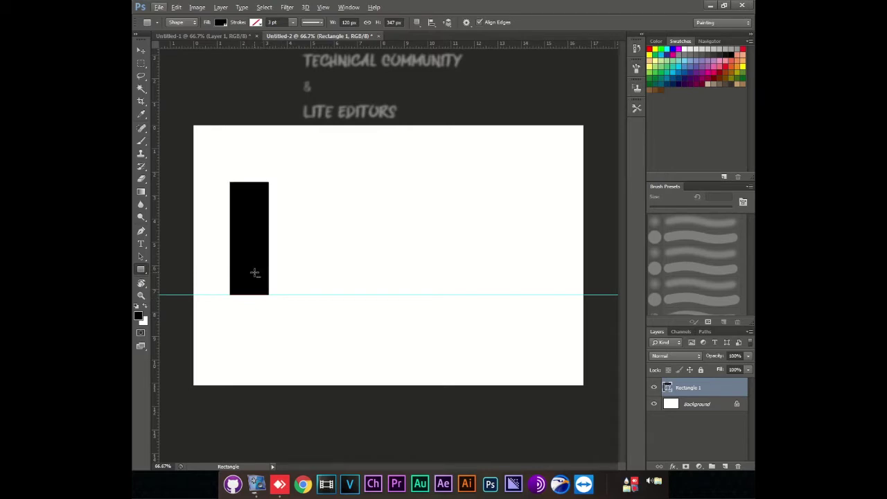
pyautogui.press('v')
pyautogui.moveTo(255, 276); pyautogui.dragTo(305, 277)
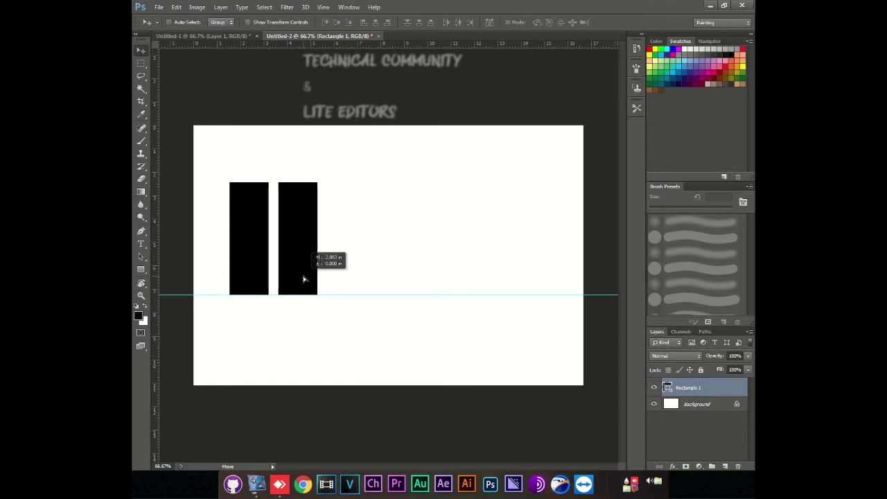
pyautogui.moveTo(217, 177)
pyautogui.mouseDown()
pyautogui.moveTo(251, 299)
pyautogui.moveTo(291, 271)
pyautogui.mouseUp()
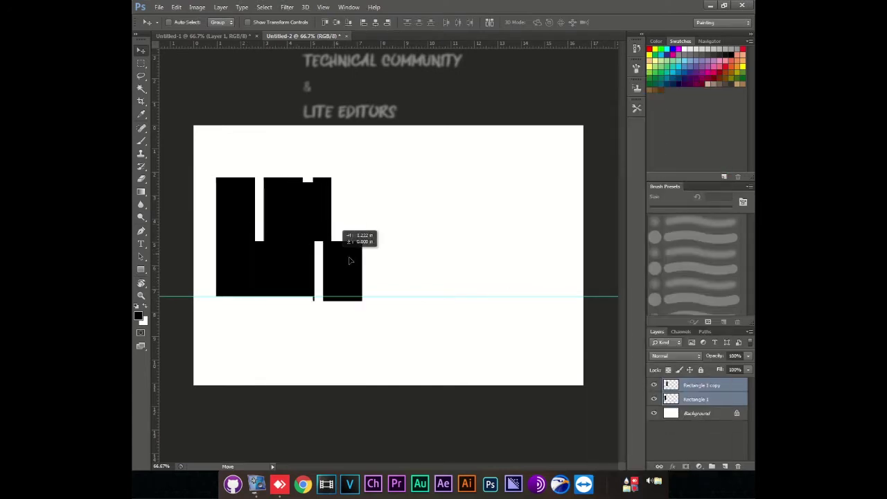
pyautogui.moveTo(291, 244); pyautogui.dragTo(339, 246)
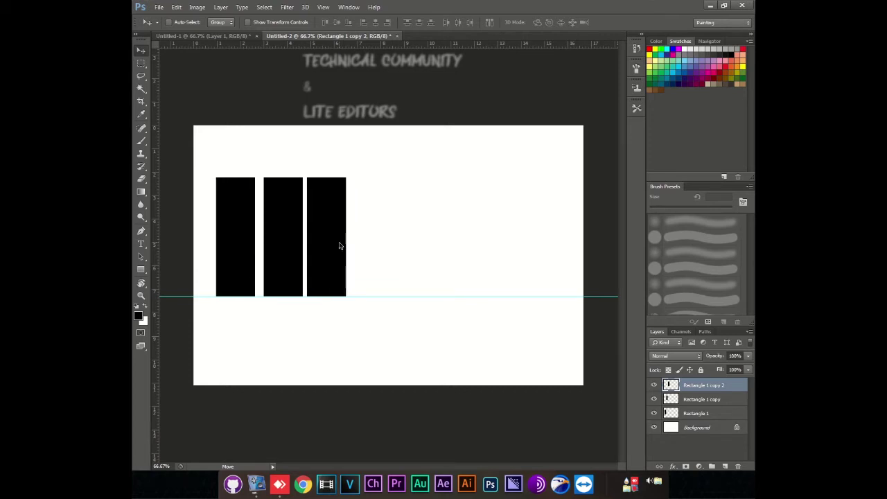
# Step: Duplicate the first bar to make a crossbar
pyautogui.click(696, 413)
pyautogui.hotkey('ctrl', 'j')
pyautogui.hotkey('ctrl', 't')
# Step: Rotate the duplicate bar 90° and stretch it across the bottoms of the three bars
pyautogui.moveTo(258, 172)
pyautogui.mouseDown()
pyautogui.moveTo(226, 169)
pyautogui.moveTo(175, 201)
pyautogui.mouseUp()
pyautogui.press('Escape')
pyautogui.hotkey('ctrl', 't')
pyautogui.rightClick(232, 227)
pyautogui.click(298, 343)
pyautogui.moveTo(270, 241)
pyautogui.mouseDown()
pyautogui.moveTo(315, 278)
pyautogui.moveTo(284, 251)
pyautogui.mouseUp()
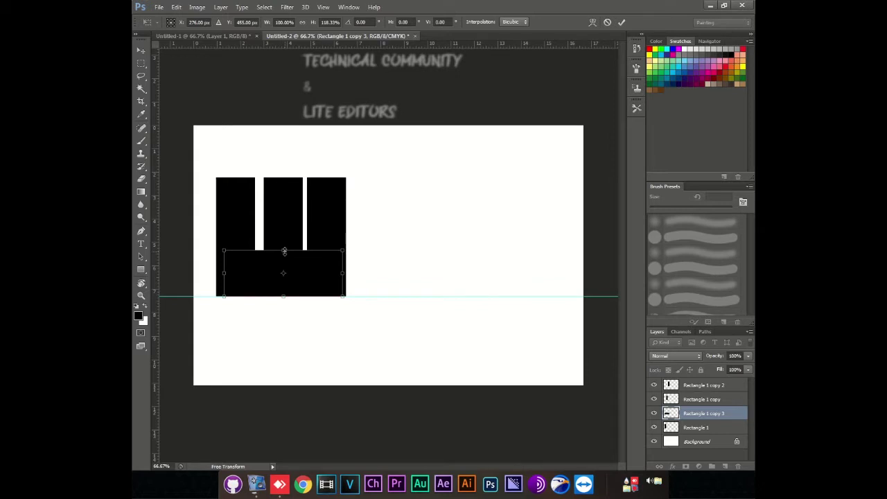
pyautogui.press('Return')
# Step: Merge the bar layers into one and marquee-select the tops of the right two bars
pyautogui.hotkey('ctrl', 'e')
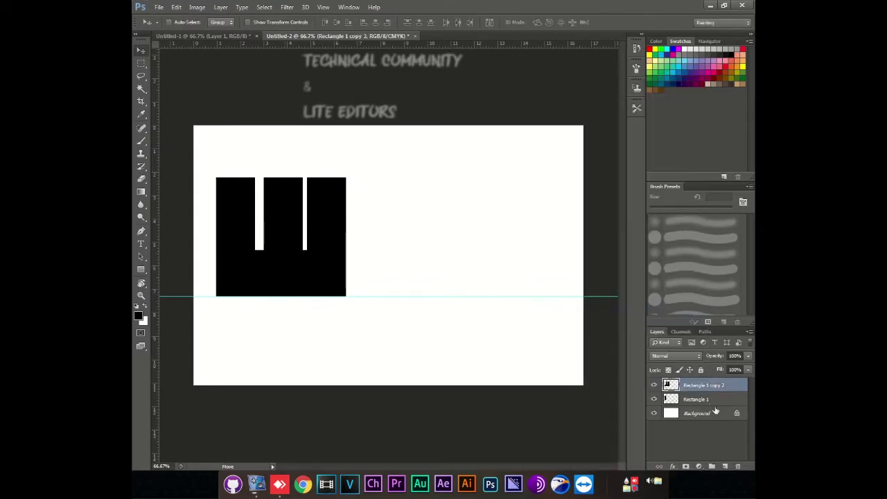
pyautogui.press('m')
pyautogui.moveTo(264, 172); pyautogui.dragTo(357, 215)
pyautogui.press('Delete')
pyautogui.press('u')
pyautogui.click(358, 218)
pyautogui.press('Escape')
pyautogui.hotkey('ctrl', 'z')
pyautogui.press('m')
pyautogui.moveTo(257, 153); pyautogui.dragTo(365, 226)
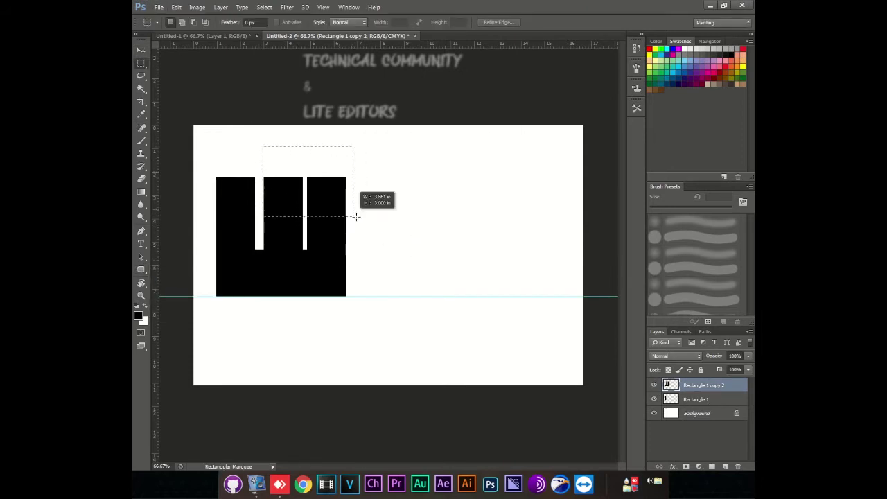
# Step: Clear the selected bar tops and draw an ellipse over the right bars
pyautogui.press('Delete')
pyautogui.press('u')
pyautogui.moveTo(269, 194)
pyautogui.mouseDown()
pyautogui.moveTo(406, 201)
pyautogui.moveTo(305, 241)
pyautogui.moveTo(347, 243)
pyautogui.mouseUp()
pyautogui.hotkey('ctrl', 'z')
pyautogui.click(346, 244)
pyautogui.press('Return')
pyautogui.hotkey('ctrl', 't')
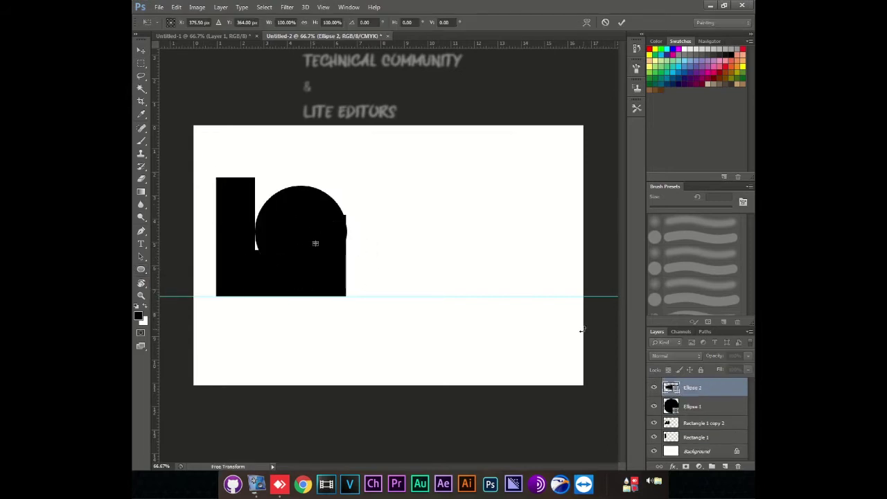
pyautogui.press('Escape')
pyautogui.hotkey('ctrl', 'z')
# Step: Shrink the ellipse into an arch over the right bars, then copy bars to its right
pyautogui.hotkey('ctrl', 't')
pyautogui.moveTo(346, 277); pyautogui.dragTo(345, 221)
pyautogui.press('Return')
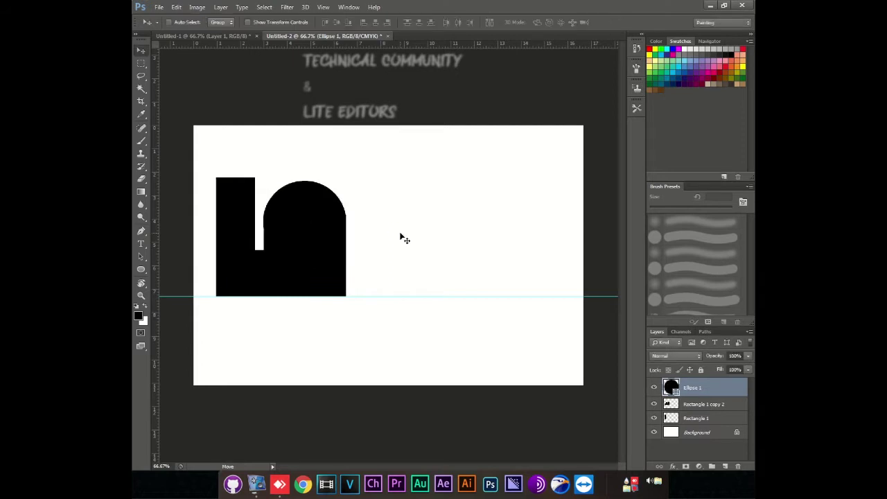
pyautogui.keyDown('alt'); pyautogui.scroll(1, 401, 237); pyautogui.keyUp('alt')
pyautogui.hotkey('ctrl', 't')
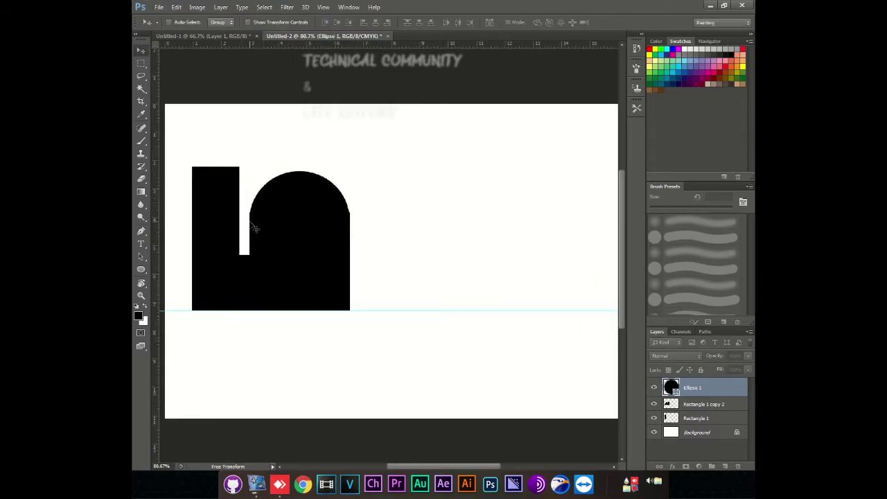
pyautogui.press('Return')
pyautogui.keyDown('alt'); pyautogui.scroll(-1, 315, 241); pyautogui.keyUp('alt')
pyautogui.click(698, 420)
pyautogui.moveTo(263, 259)
pyautogui.keyDown('alt'); pyautogui.mouseDown()
pyautogui.moveTo(426, 260)
pyautogui.moveTo(438, 254)
pyautogui.moveTo(431, 217)
pyautogui.mouseUp(); pyautogui.keyUp('alt')
# Step: Rotate a bar copy 90° into a horizontal cap over the new bars
pyautogui.hotkey('ctrl', 't')
pyautogui.rightClick(453, 255)
pyautogui.click(478, 375)
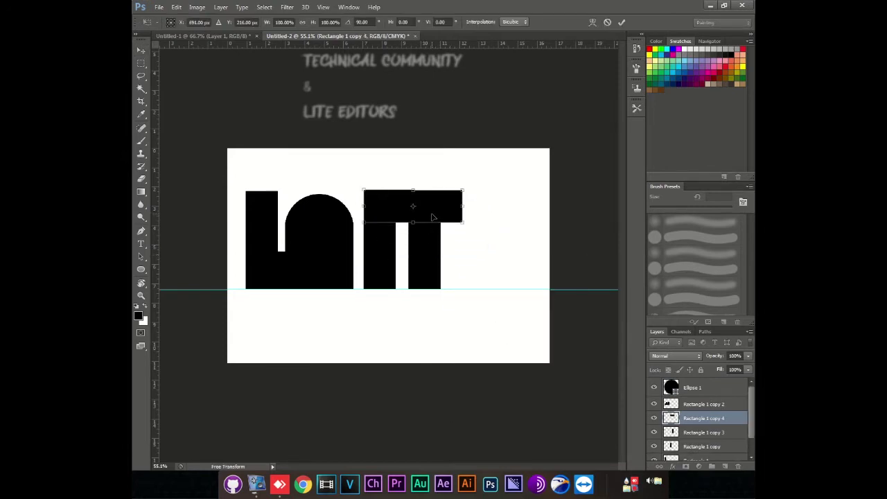
pyautogui.press('Return')
pyautogui.hotkey('ctrl', '+')
# Step: Trim the cap's overhanging sliver on the Rectangle 1 copy 3 layer
pyautogui.press('m')
pyautogui.moveTo(496, 255); pyautogui.dragTo(450, 163)
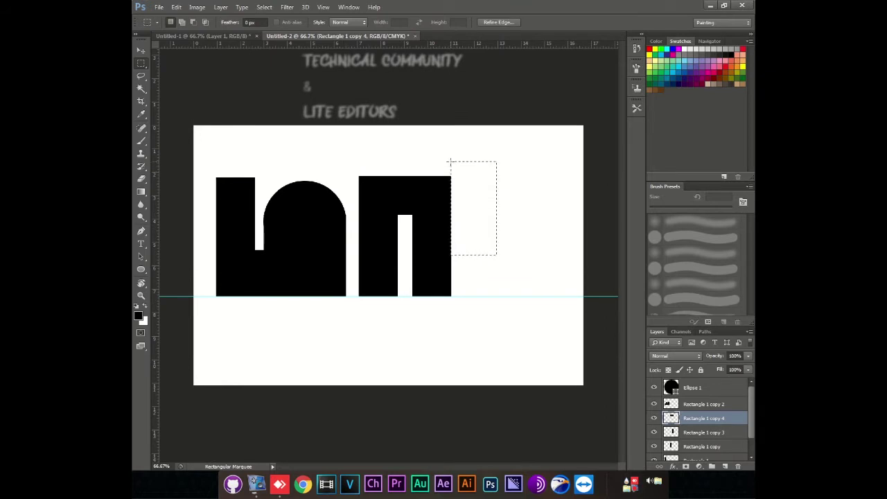
pyautogui.hotkey('ctrl', '-')
pyautogui.rightClick(421, 237)
pyautogui.click(453, 242)
pyautogui.moveTo(462, 252); pyautogui.dragTo(437, 192)
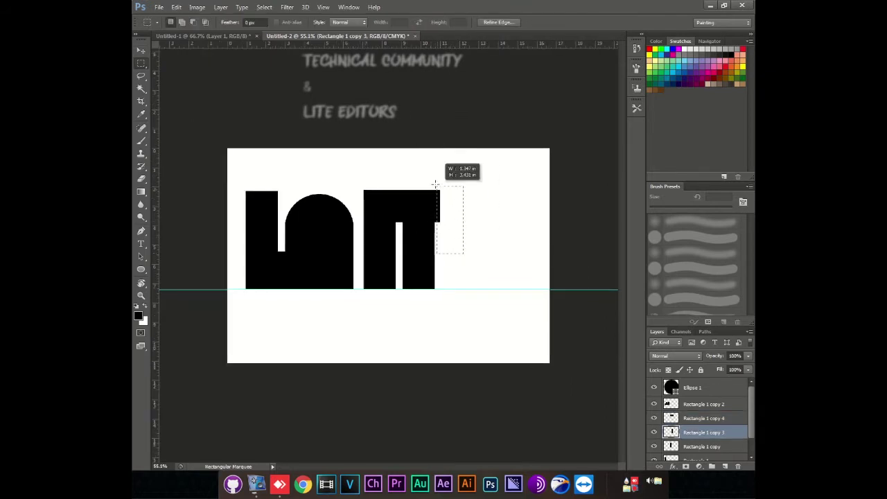
pyautogui.press('Delete')
pyautogui.hotkey('ctrl', 'd')
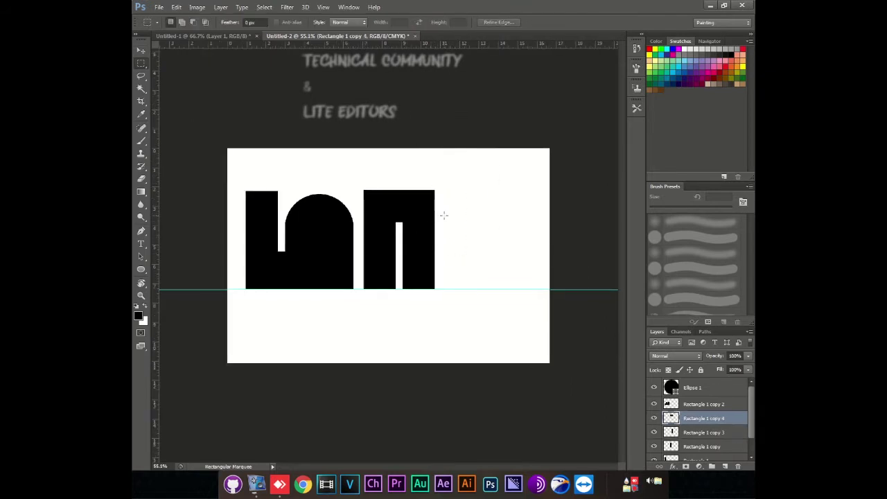
# Step: Copy another tall bar further to the right of the capped shape
pyautogui.moveTo(430, 237); pyautogui.dragTo(471, 250)
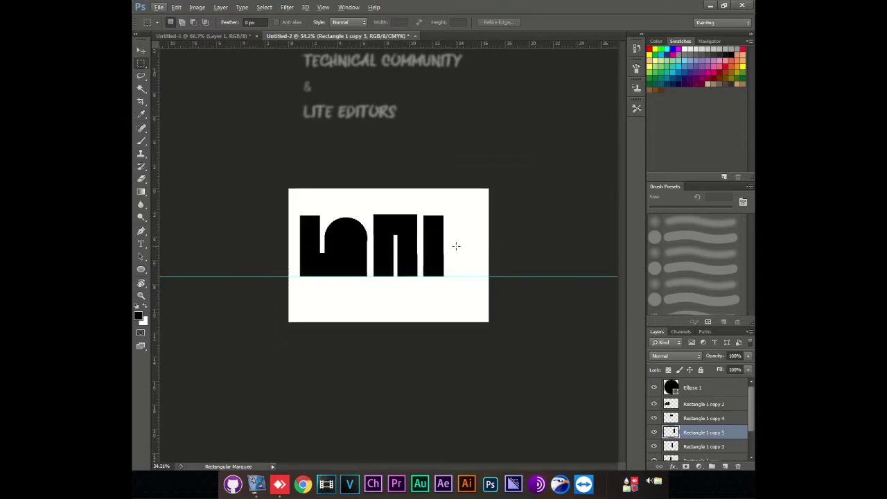
pyautogui.hotkey('ctrl', '-')
pyautogui.press('c')
pyautogui.scroll(3, 350, 209)
pyautogui.scroll(-1, 350, 179)
pyautogui.scroll(-3, 350, 179)
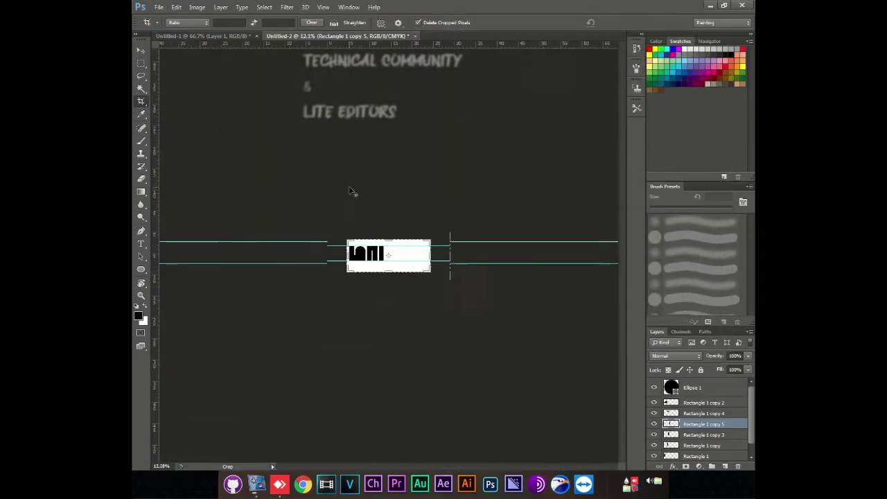
# Step: Draw a circle atop the middle stroke and squash it into a flatter ellipse
pyautogui.scroll(2, 357, 201)
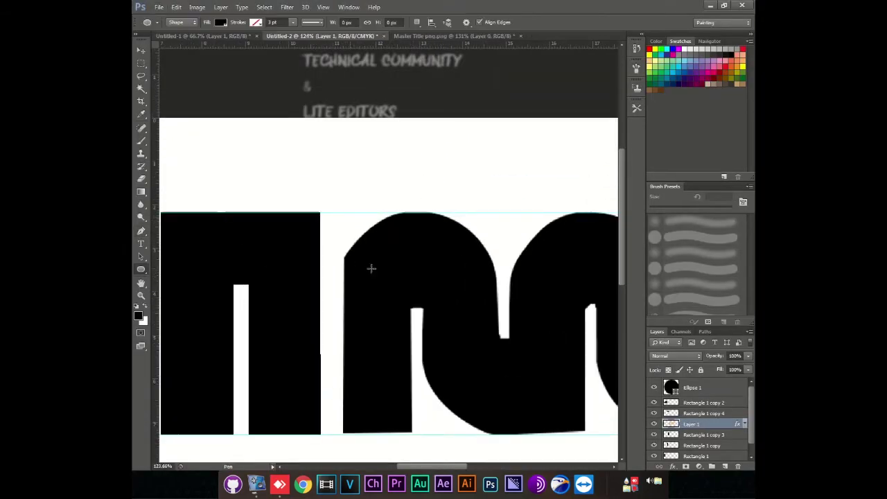
pyautogui.moveTo(370, 268); pyautogui.dragTo(472, 318)
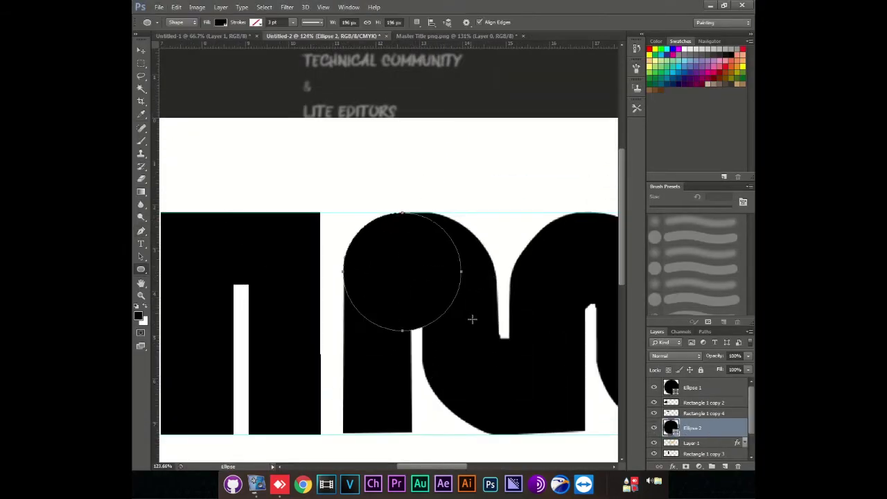
pyautogui.hotkey('ctrl', 't')
pyautogui.moveTo(402, 329); pyautogui.dragTo(402, 304)
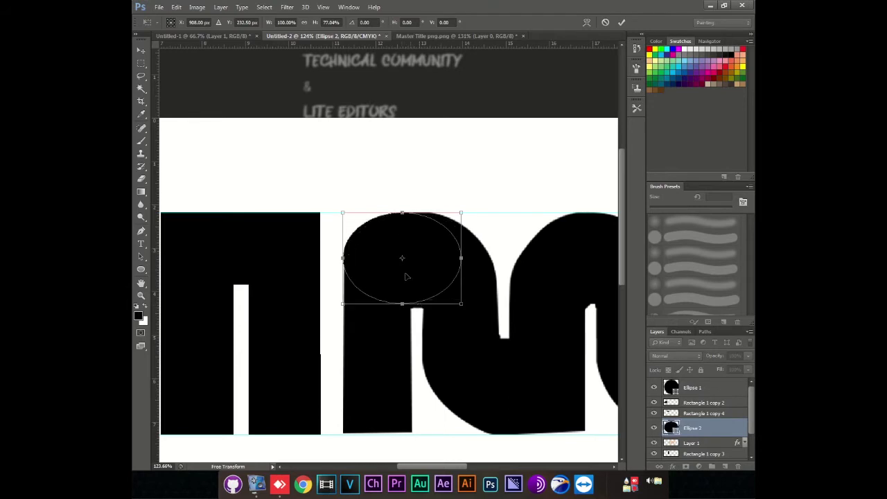
pyautogui.press('Return')
# Step: Copy a vertical bar to the right of the curved letters
pyautogui.scroll(-2, 584, 344)
pyautogui.click(416, 288)
pyautogui.press('Escape')
pyautogui.press('v')
pyautogui.scroll(-2, 427, 283)
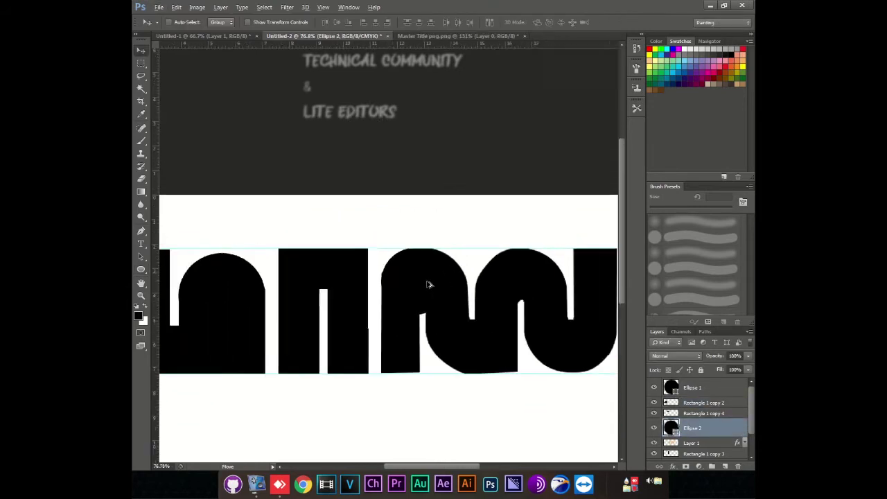
pyautogui.scroll(-2, 392, 243)
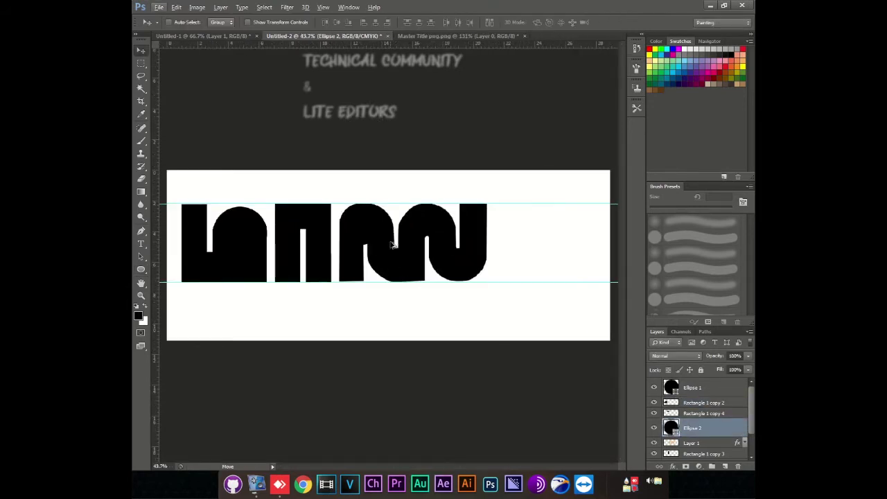
pyautogui.moveTo(320, 262); pyautogui.dragTo(512, 260)
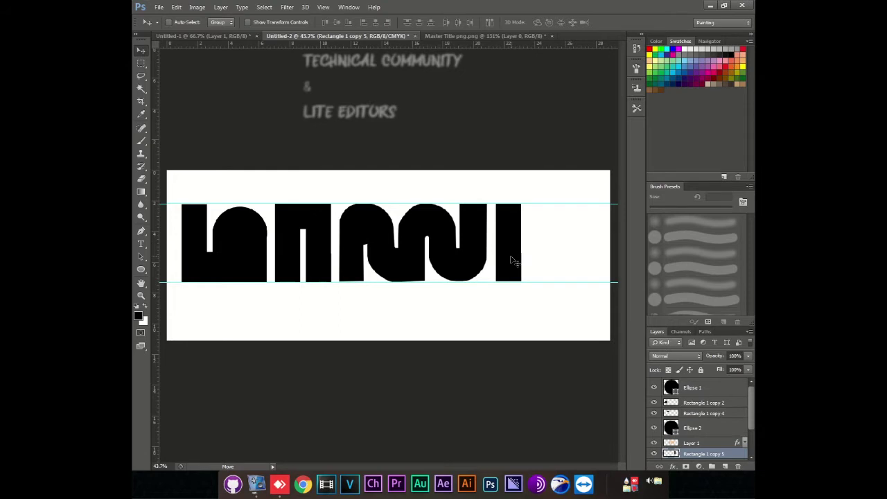
# Step: Rotate the copied bar 90° and place it at the base to form an L
pyautogui.hotkey('ctrl', 'alt', 't')
pyautogui.rightClick(540, 257)
pyautogui.click(561, 364)
pyautogui.moveTo(526, 257); pyautogui.dragTo(539, 255)
pyautogui.press('Return')
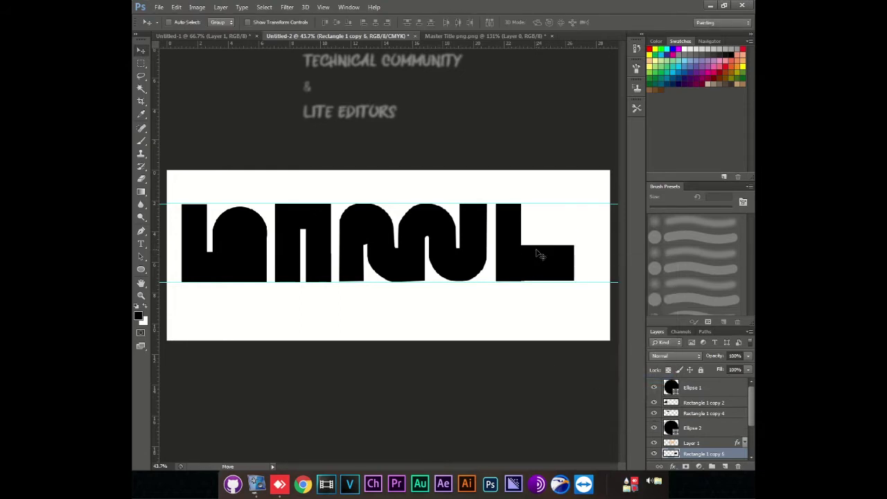
# Step: Copy another vertical bar to the right and cut an opening out of the T shape
pyautogui.moveTo(402, 238)
pyautogui.mouseDown()
pyautogui.moveTo(544, 251)
pyautogui.moveTo(532, 220)
pyautogui.mouseUp()
pyautogui.press('c')
pyautogui.press('m')
pyautogui.moveTo(545, 179); pyautogui.dragTo(582, 263)
pyautogui.press('Delete')
pyautogui.scroll(-2, 369, 297)
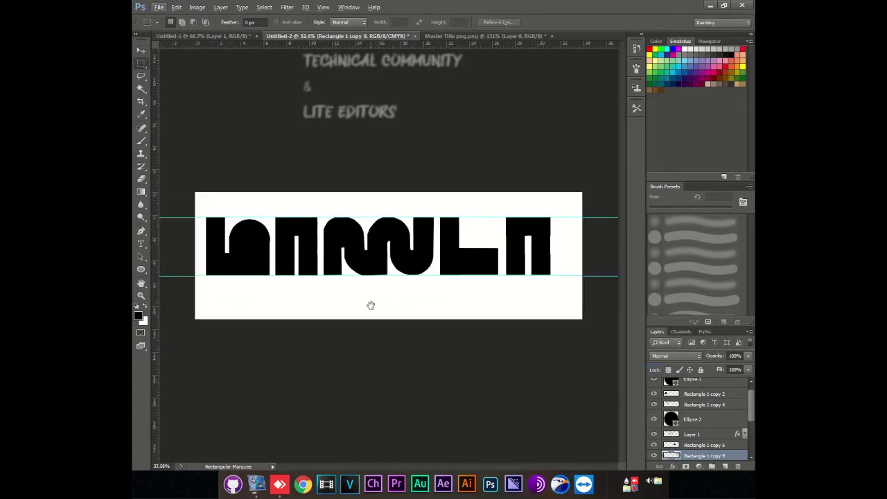
pyautogui.hotkey('ctrl', '-')
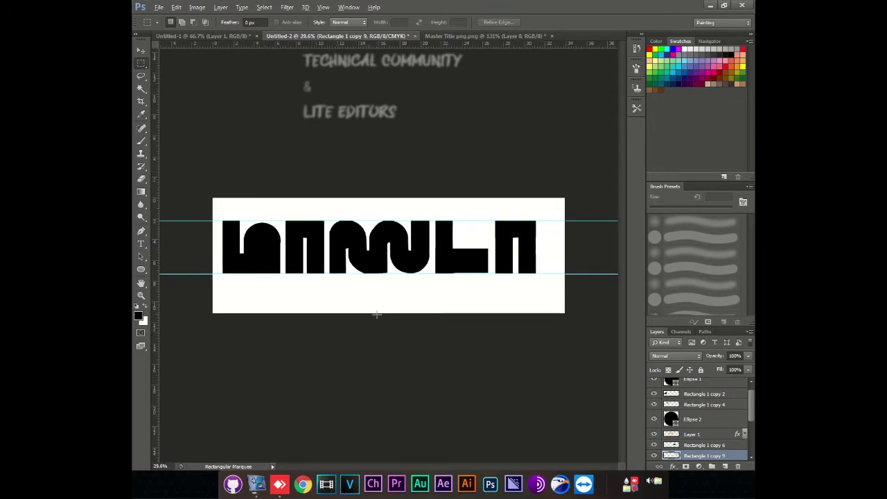
# Step: Choose a hard round brush, place Texture.jpg above the lettering layer, and hide it
pyautogui.press('b')
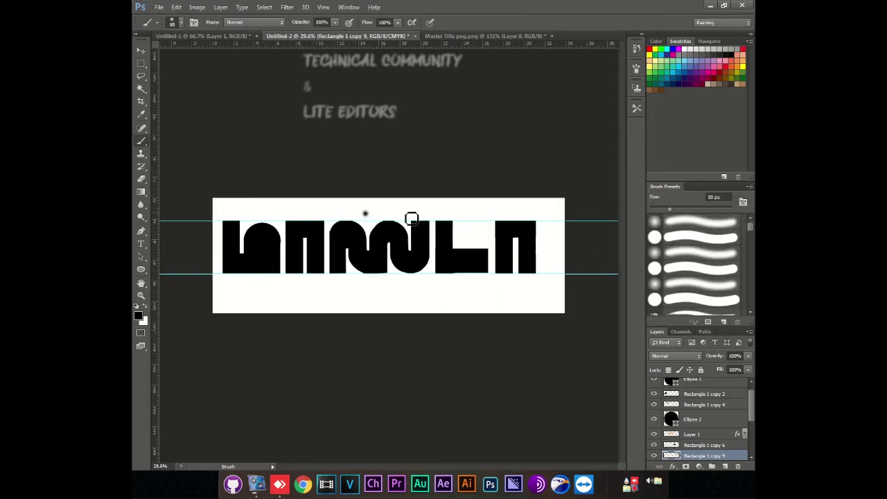
pyautogui.click(182, 23)
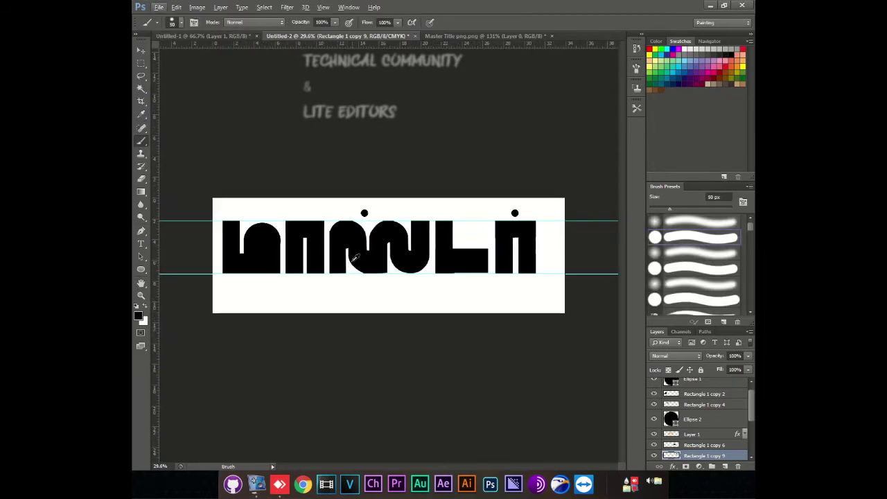
pyautogui.hotkey('ctrl', 'o')
pyautogui.doubleClick(392, 120)
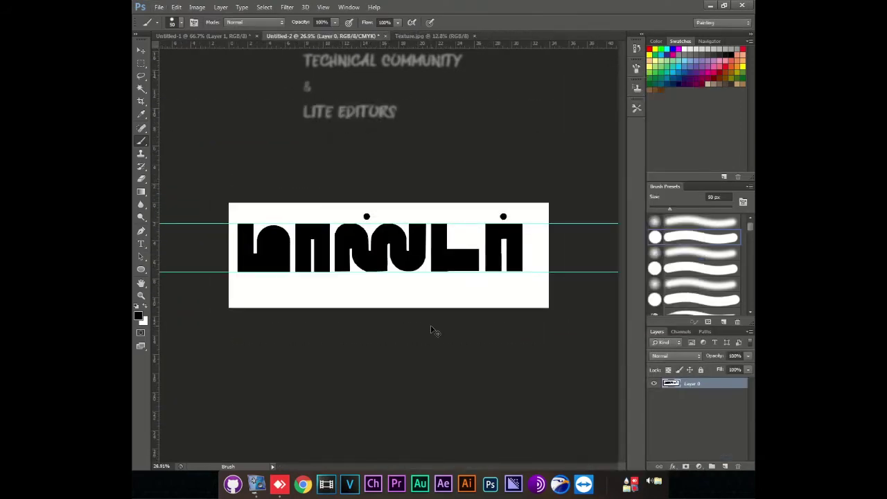
pyautogui.rightClick(686, 385)
pyautogui.click(609, 214)
pyautogui.click(653, 383)
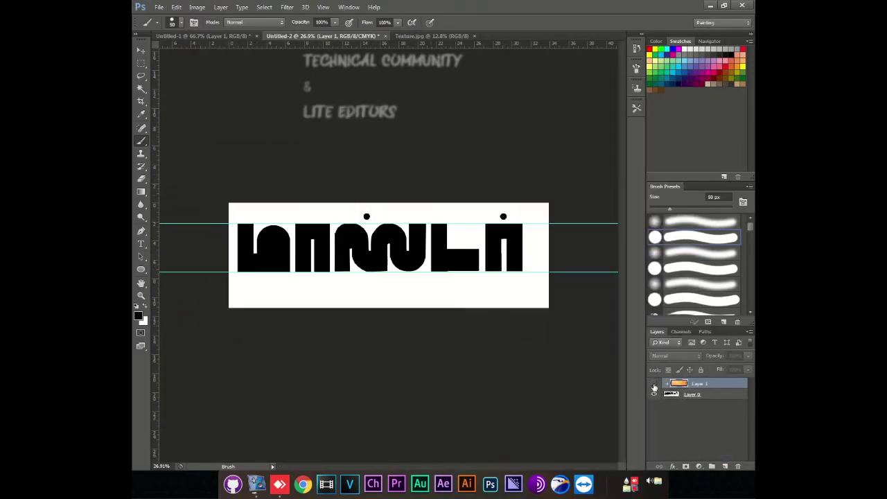
pyautogui.press('w')
pyautogui.click(693, 394)
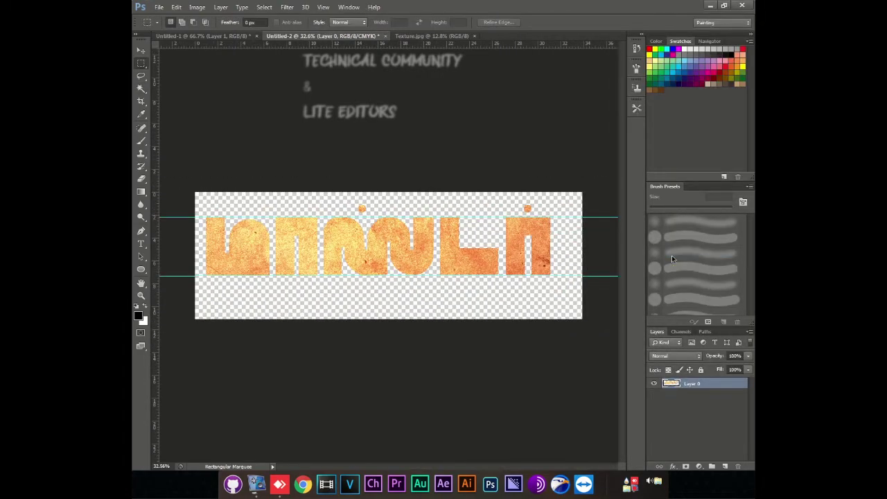
# Step: Marquee the third letter and the next one, copying each onto its own layer
pyautogui.hotkey('ctrl', '-')
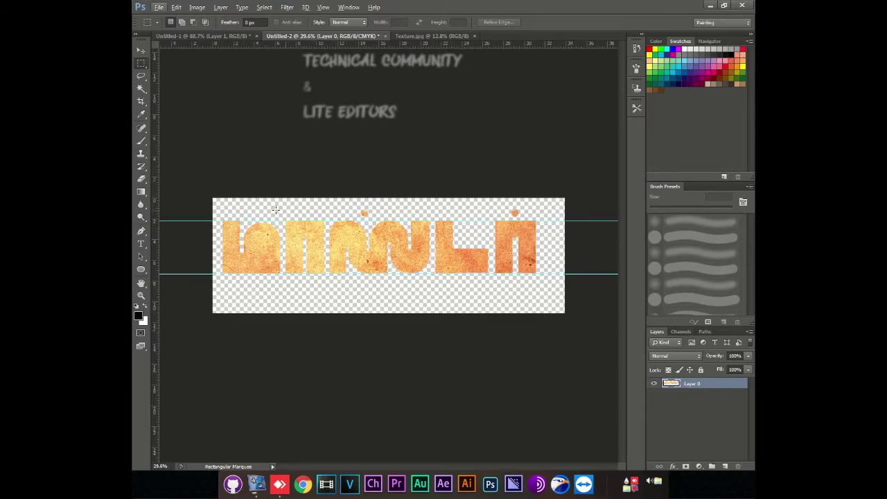
pyautogui.scroll(3, 303, 275)
pyautogui.hotkey('ctrl', 'shift', 'alt', 'n')
pyautogui.moveTo(329, 207); pyautogui.dragTo(496, 331)
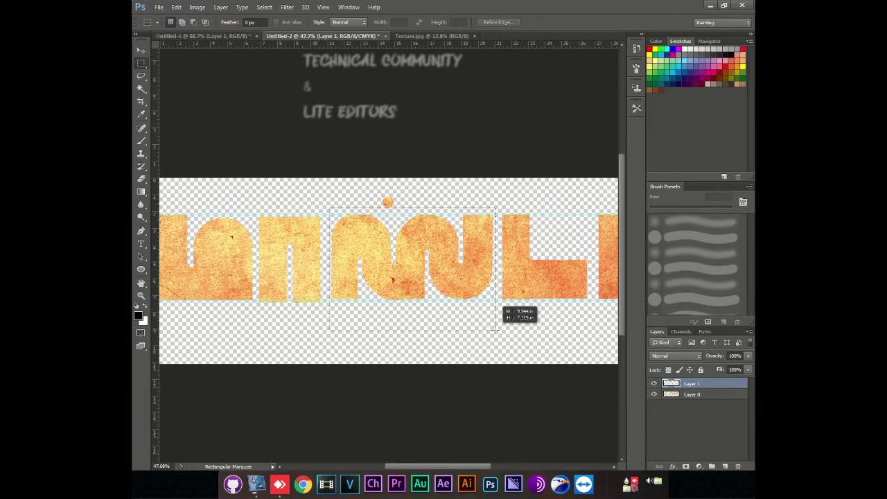
pyautogui.click(702, 394)
pyautogui.hotkey('ctrl', 'j')
pyautogui.moveTo(412, 263); pyautogui.dragTo(478, 301)
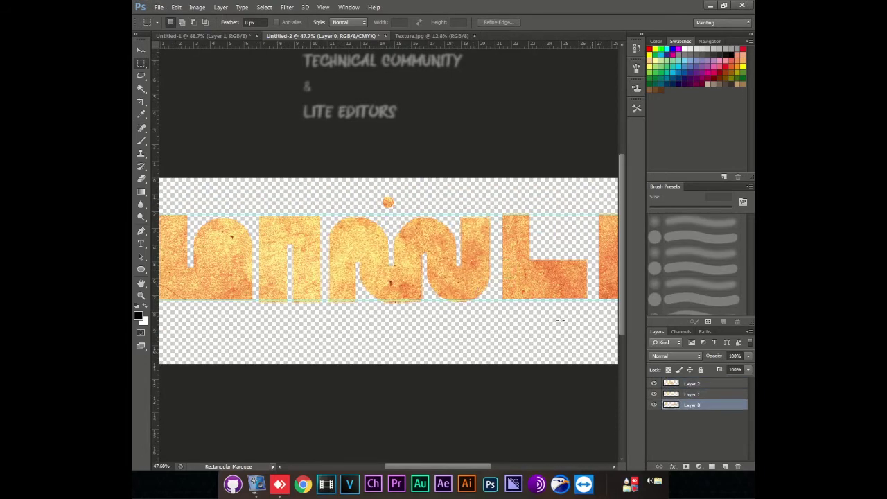
pyautogui.scroll(-1, 478, 301)
pyautogui.hotkey('ctrl', 'j')
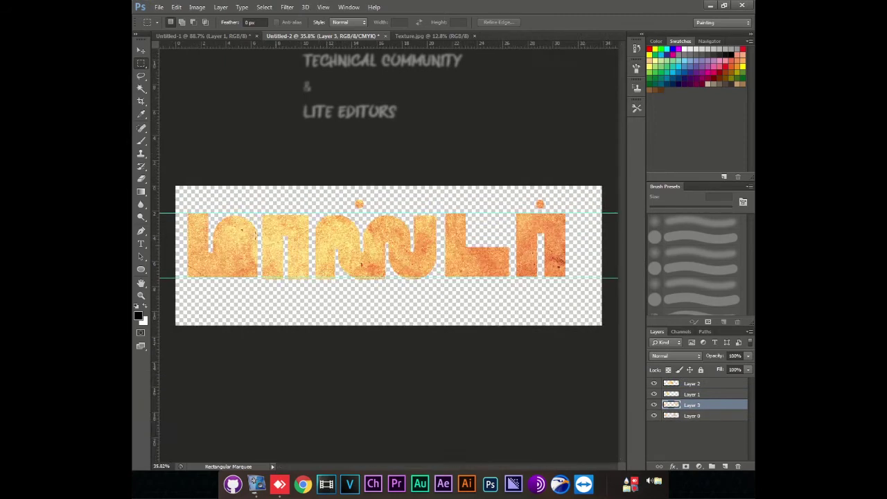
# Step: Nudge a letter about 20 px left and separate another letter onto a new layer
pyautogui.moveTo(287, 222); pyautogui.dragTo(274, 238)
pyautogui.press('v')
pyautogui.moveTo(360, 235); pyautogui.dragTo(344, 239)
pyautogui.rightClick(470, 258)
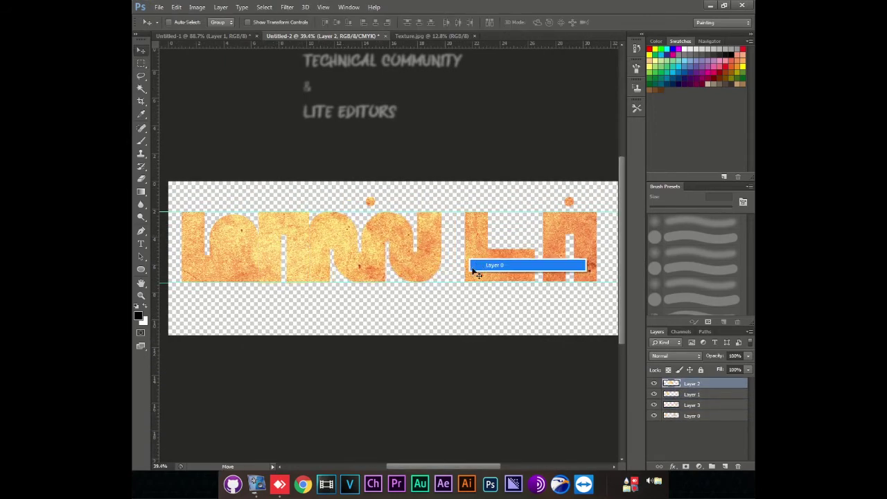
pyautogui.click(478, 264)
pyautogui.rightClick(491, 268)
pyautogui.click(495, 272)
pyautogui.moveTo(490, 274); pyautogui.dragTo(534, 262)
pyautogui.hotkey('ctrl', 'j')
pyautogui.moveTo(471, 243); pyautogui.dragTo(487, 220)
# Step: Move Layer 1 and the other letter layers to close the gaps between letters
pyautogui.scroll(5, 489, 204)
pyautogui.scroll(-2, 485, 303)
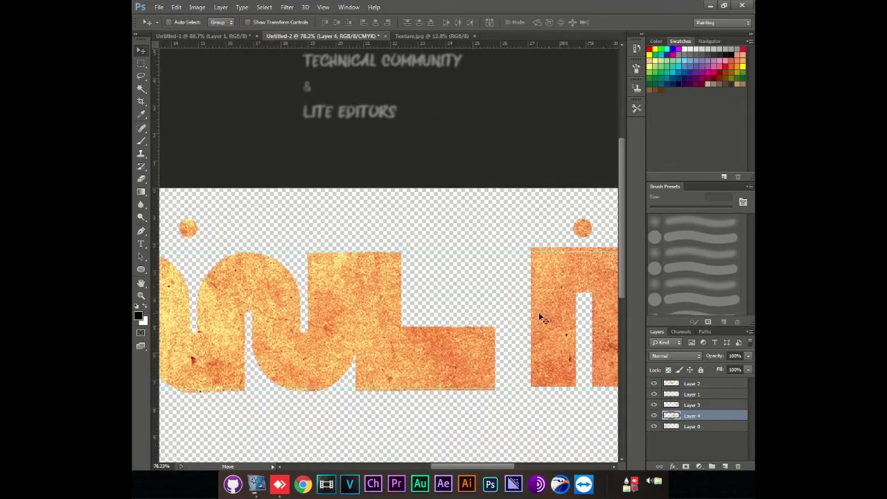
pyautogui.moveTo(485, 302); pyautogui.dragTo(528, 325)
pyautogui.scroll(-2, 238, 247)
pyautogui.rightClick(330, 237)
pyautogui.click(330, 237)
pyautogui.moveTo(233, 243); pyautogui.dragTo(323, 204)
pyautogui.scroll(-1, 342, 239)
pyautogui.scroll(-1, 342, 239)
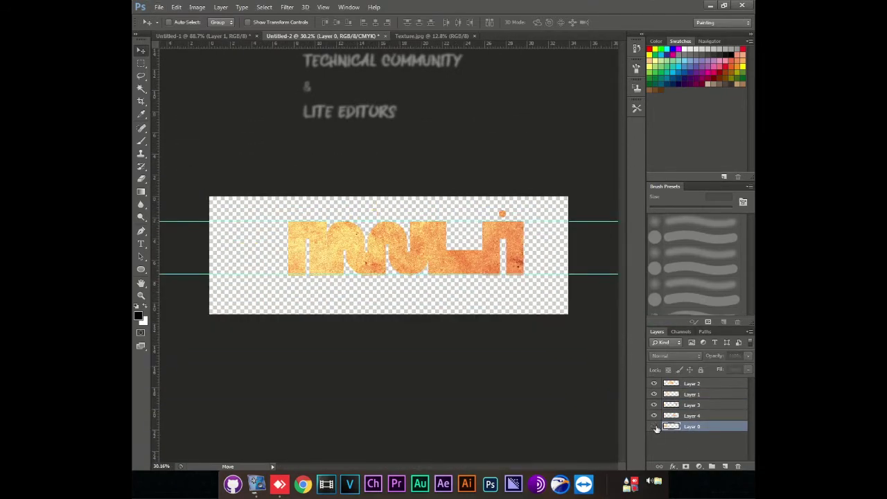
# Step: Move Layer 4 up the stack and toggle a letter layer's visibility to check it
pyautogui.moveTo(670, 415)
pyautogui.mouseDown()
pyautogui.moveTo(672, 395)
pyautogui.moveTo(670, 405)
pyautogui.mouseUp()
pyautogui.click(653, 415)
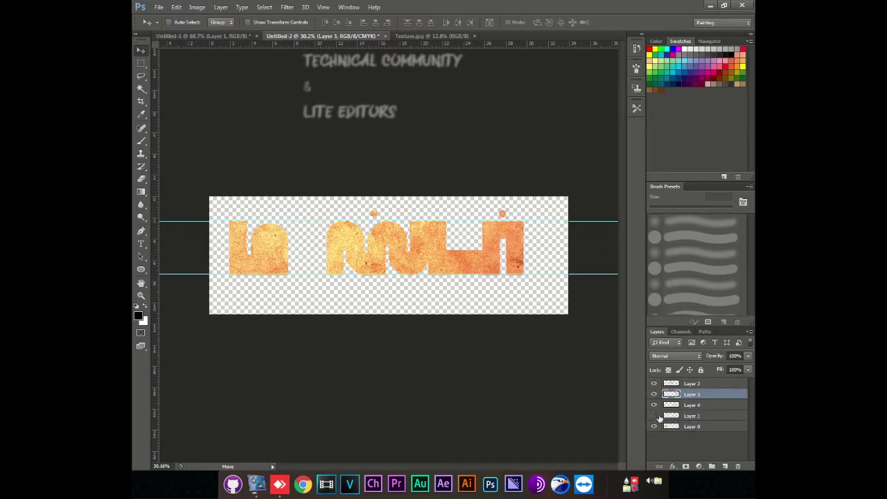
pyautogui.click(653, 394)
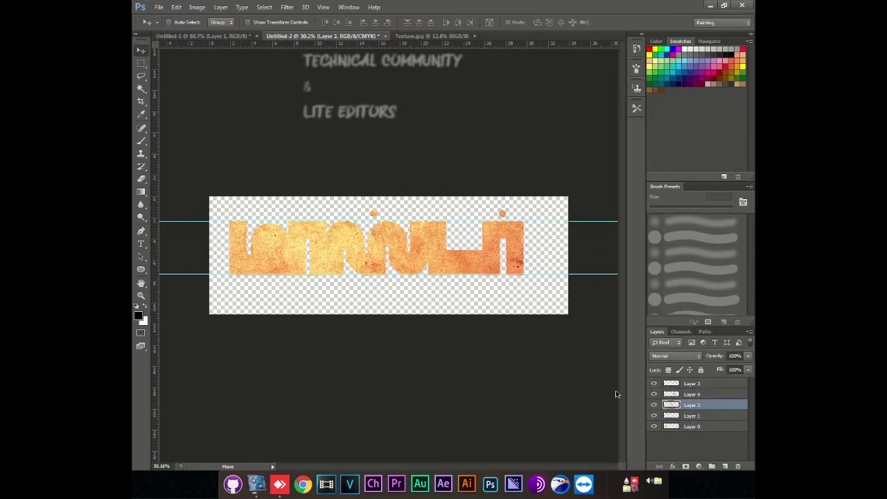
# Step: Duplicate Layer 1 and set up a 400 px soft round brush
pyautogui.click(692, 415)
pyautogui.hotkey('ctrl', 'j')
pyautogui.scroll(2, 288, 243)
pyautogui.press('b')
pyautogui.click(174, 22)
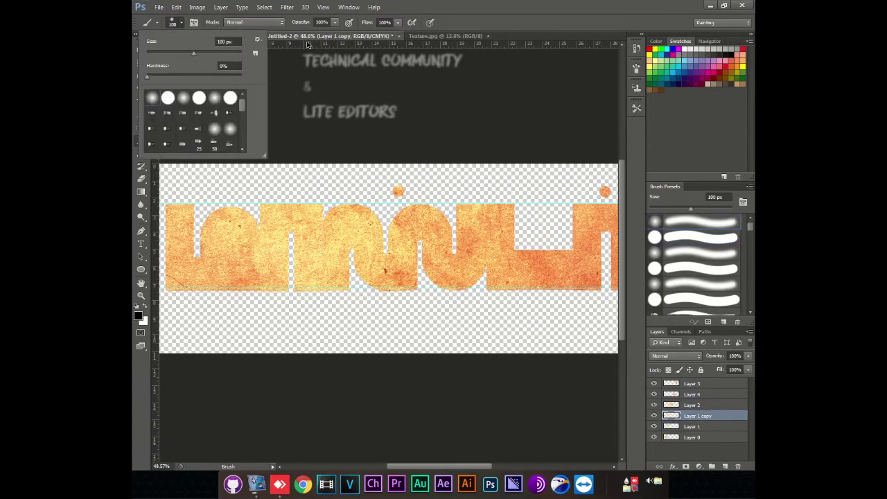
pyautogui.press(']')
pyautogui.press(']')
pyautogui.press(']')
pyautogui.click(298, 229)
# Step: Move the copy below Layer 1 and paint a soft black shadow in the vertical gap at 250 px
pyautogui.hotkey('ctrl', '[')
pyautogui.moveTo(291, 233); pyautogui.dragTo(291, 289)
pyautogui.click(286, 247)
pyautogui.hotkey('ctrl', 'z')
pyautogui.hotkey('ctrl', 'z')
pyautogui.press('[')
pyautogui.press('[')
pyautogui.moveTo(291, 236); pyautogui.dragTo(291, 274)
# Step: Restack Layer 2 beneath Layer 1 copy, duplicate it, and send Layer 4 just above Layer 0
pyautogui.doubleClick(653, 406)
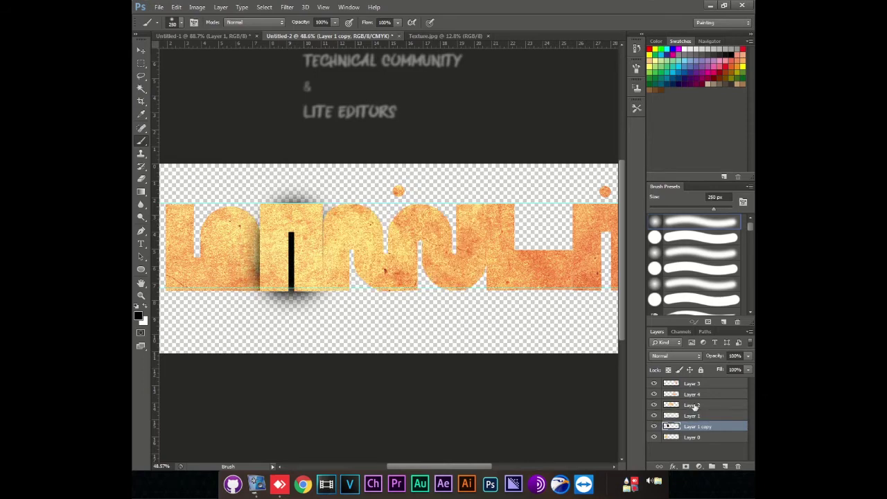
pyautogui.moveTo(693, 406); pyautogui.dragTo(693, 431)
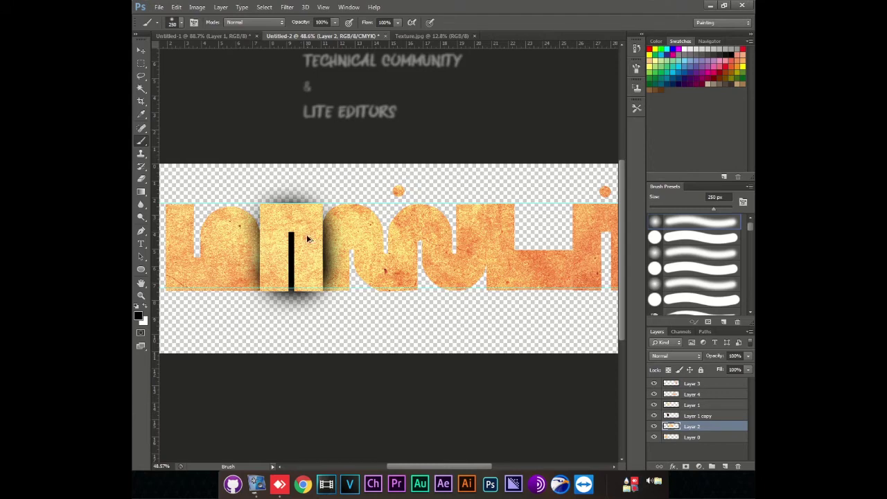
pyautogui.moveTo(444, 259); pyautogui.dragTo(537, 329)
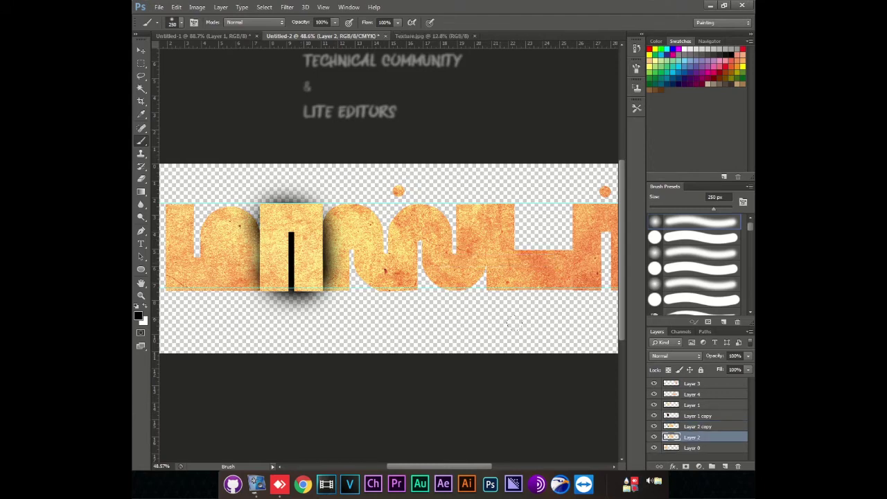
pyautogui.hotkey('alt', ']')
pyautogui.hotkey('alt', ']')
pyautogui.hotkey('alt', ']')
pyautogui.hotkey('ctrl', '[')
pyautogui.hotkey('ctrl', '[')
pyautogui.hotkey('ctrl', '[')
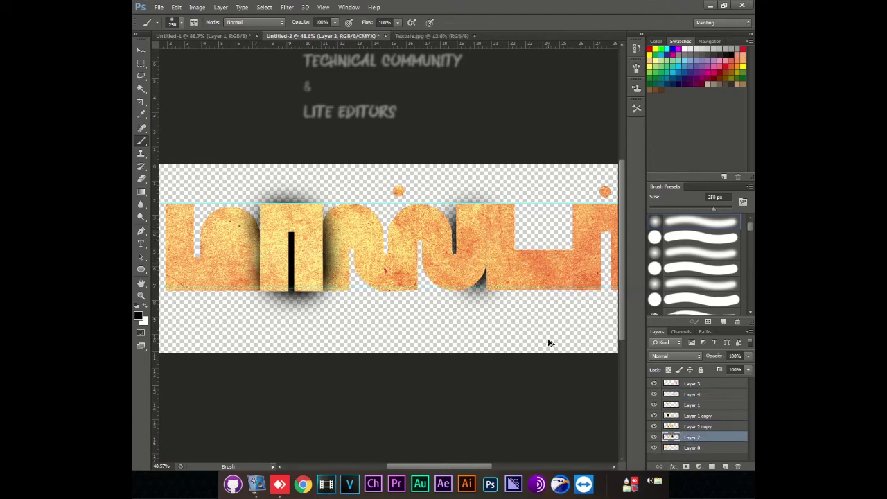
# Step: Paint a soft shadow around the U-shaped letter on Layer 2 and erase the stray shadow below it
pyautogui.press('[')
pyautogui.press('[')
pyautogui.press('[')
pyautogui.hotkey('alt', ']')
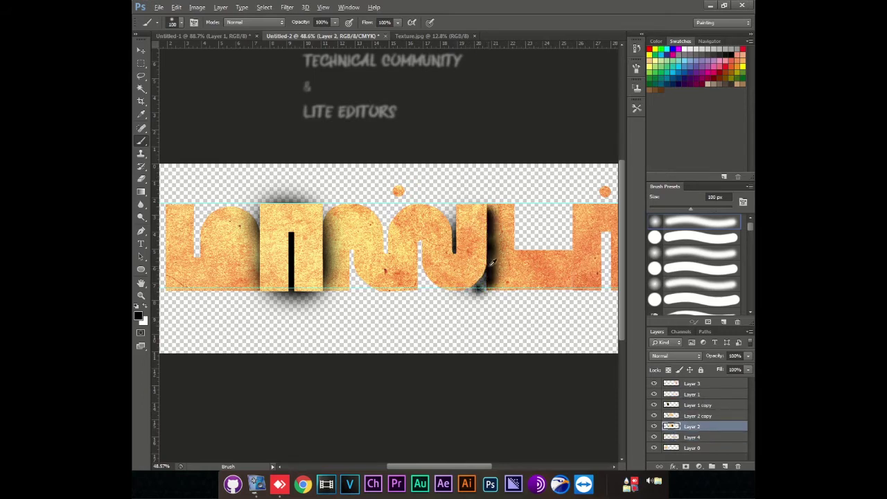
pyautogui.scroll(-1, 485, 282)
pyautogui.press(']')
pyautogui.press(']')
pyautogui.press(']')
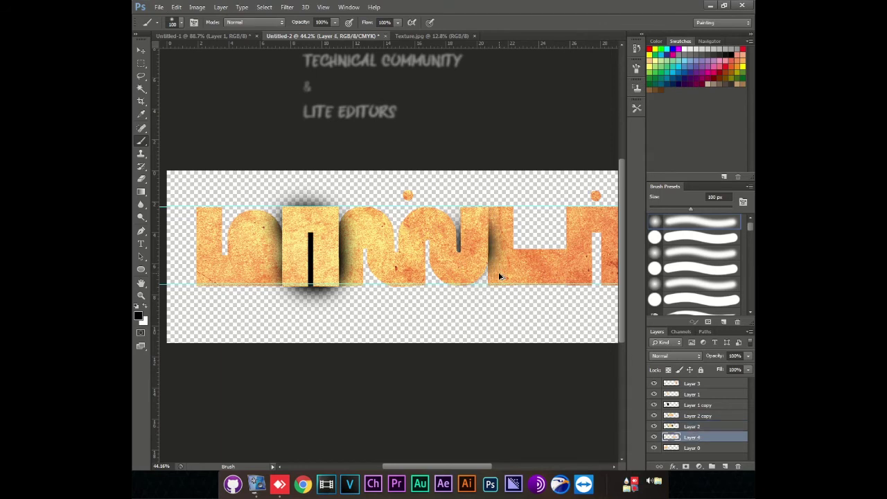
pyautogui.moveTo(498, 272)
pyautogui.mouseDown()
pyautogui.moveTo(460, 270)
pyautogui.moveTo(460, 221)
pyautogui.mouseUp()
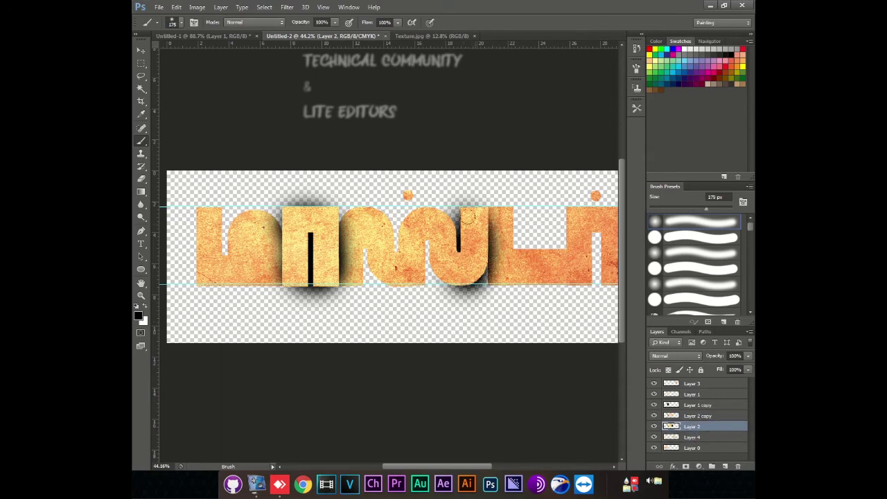
pyautogui.press('e')
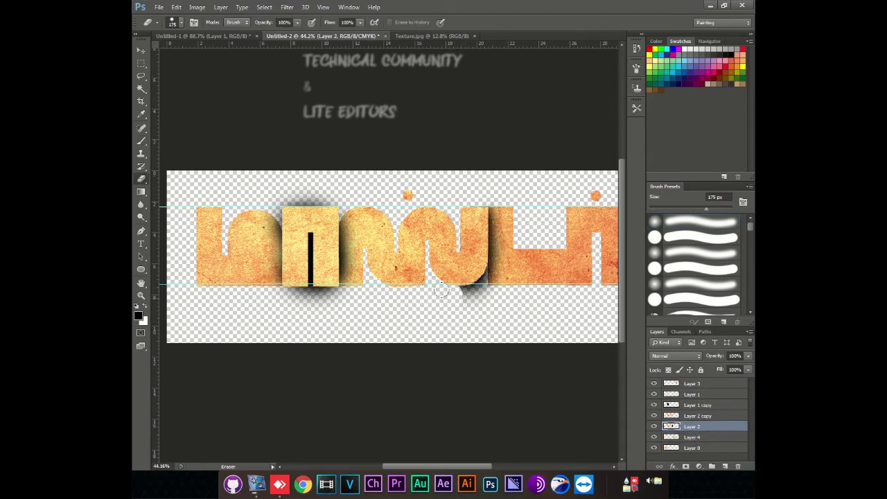
pyautogui.click(480, 290)
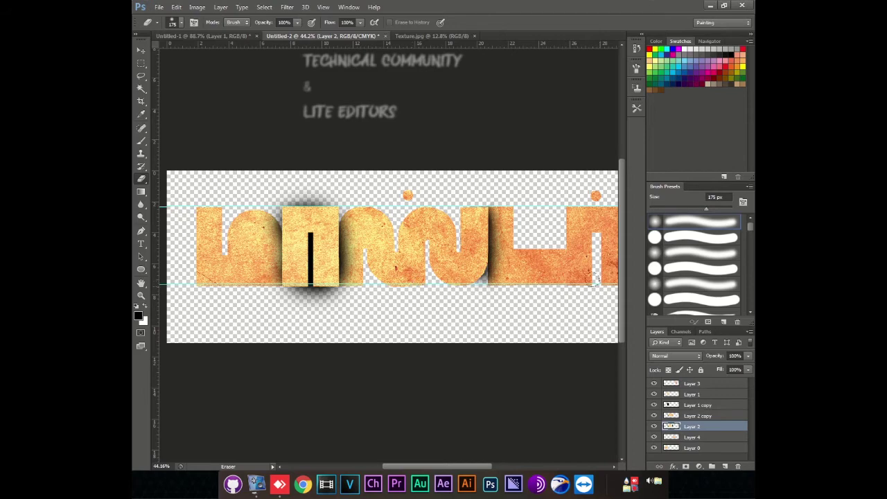
# Step: Move Layer 3 below Layer 2, copy it, and paint a dark shadow beside the right-hand letter
pyautogui.moveTo(691, 383); pyautogui.dragTo(691, 433)
pyautogui.moveTo(416, 263); pyautogui.dragTo(302, 293)
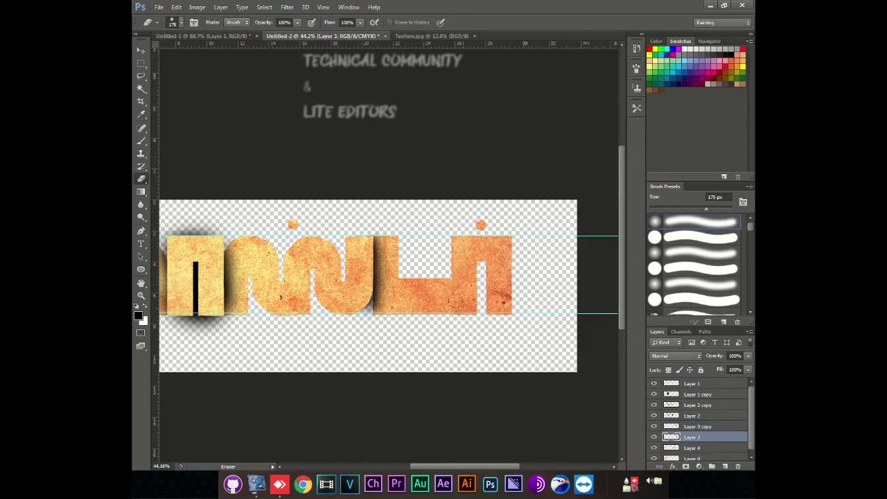
pyautogui.press('b')
pyautogui.moveTo(452, 311); pyautogui.dragTo(449, 276)
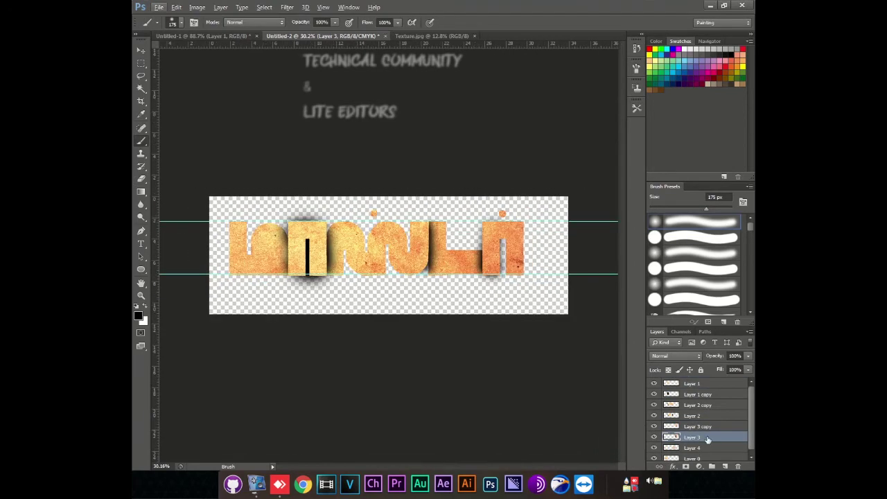
# Step: Select Layer 1 copy and drag the finished title onto the poster photo
pyautogui.keyDown('ctrl'); pyautogui.rightClick(293, 213); pyautogui.keyUp('ctrl')
pyautogui.click(308, 229)
pyautogui.press('e')
pyautogui.scroll(-3, 342, 277)
pyautogui.hotkey('ctrl', 'shift', 'e')
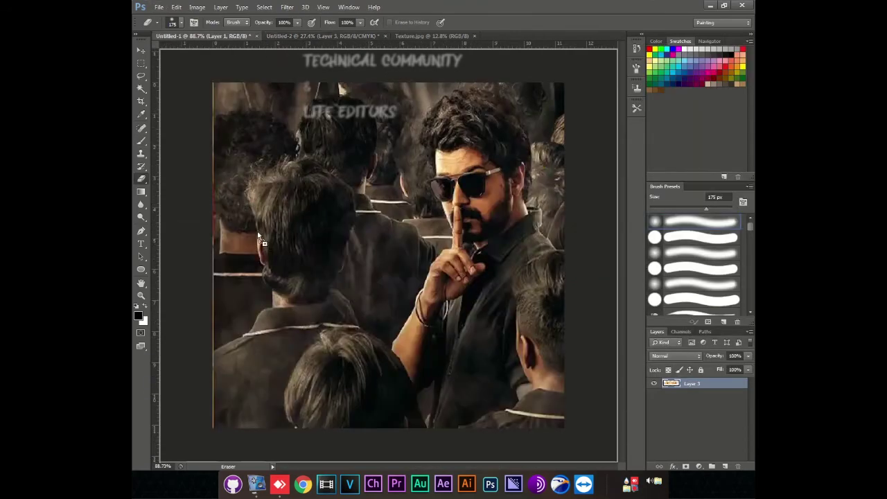
pyautogui.moveTo(671, 384); pyautogui.dragTo(283, 288)
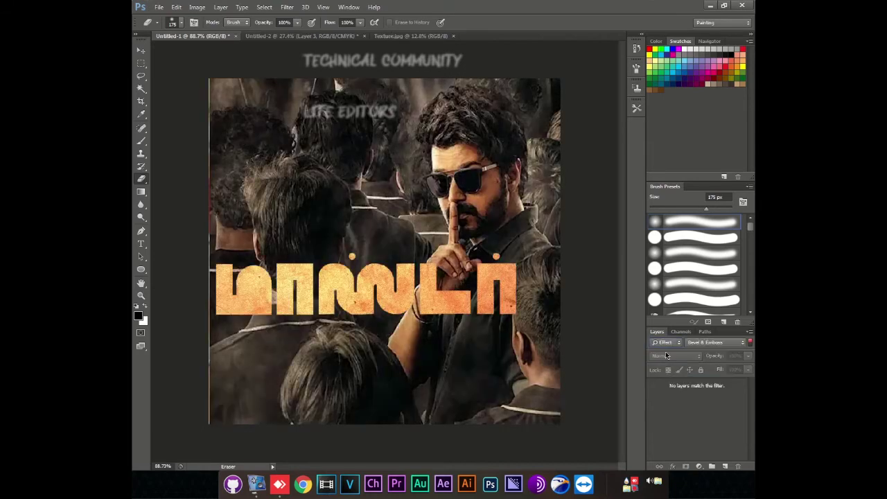
# Step: Scale the title down with Free Transform to fit the poster
pyautogui.hotkey('ctrl', 't')
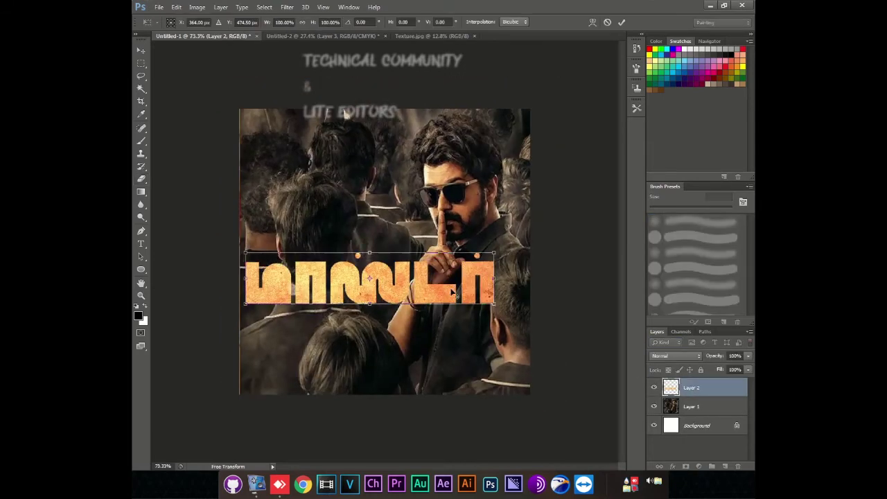
pyautogui.hotkey('ctrl', 'z')
pyautogui.hotkey('ctrl', 'Tab')
pyautogui.hotkey('ctrl', 'Tab')
pyautogui.press('e')
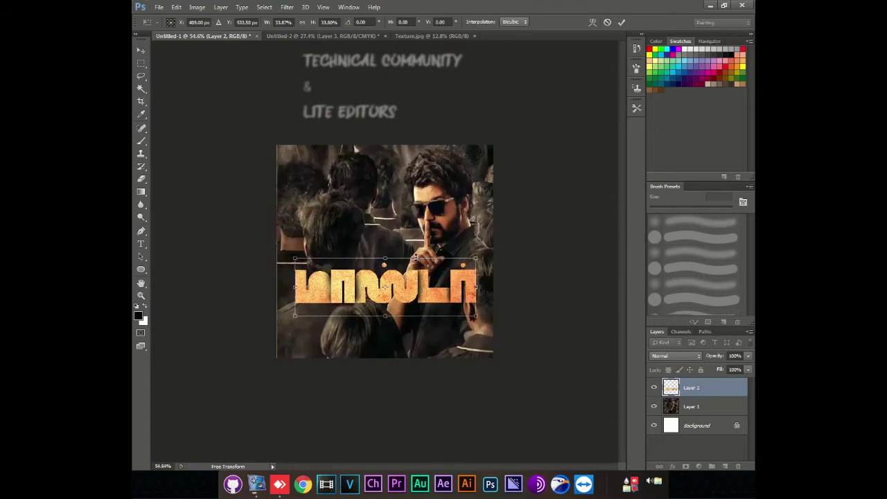
pyautogui.scroll(2, 385, 251)
pyautogui.moveTo(516, 345); pyautogui.dragTo(507, 337)
pyautogui.press('Return')
# Step: Position the title across the poster's lower middle
pyautogui.press('e')
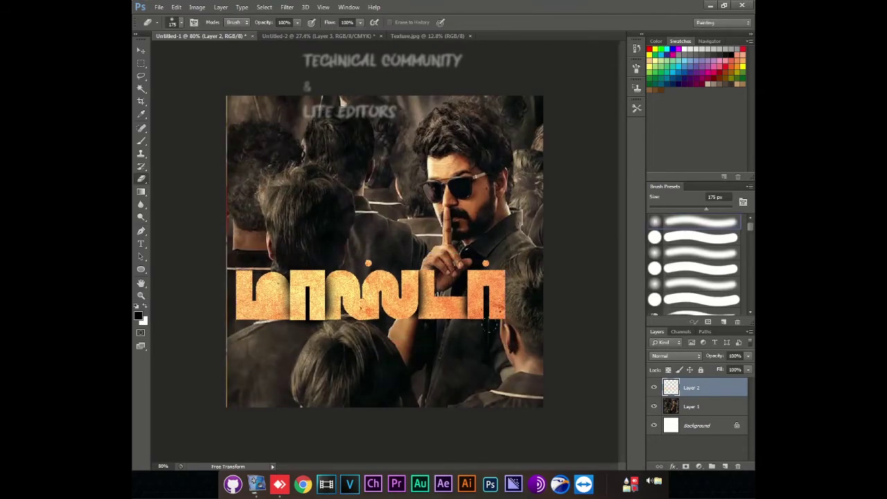
pyautogui.scroll(3, 332, 374)
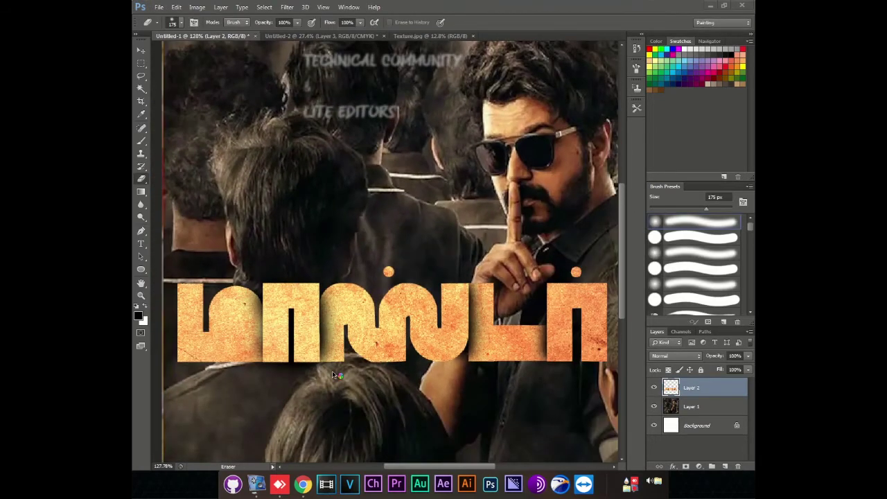
pyautogui.scroll(-3, 332, 371)
pyautogui.press('v')
pyautogui.moveTo(359, 297)
pyautogui.mouseDown()
pyautogui.moveTo(360, 315)
pyautogui.moveTo(374, 305)
pyautogui.mouseUp()
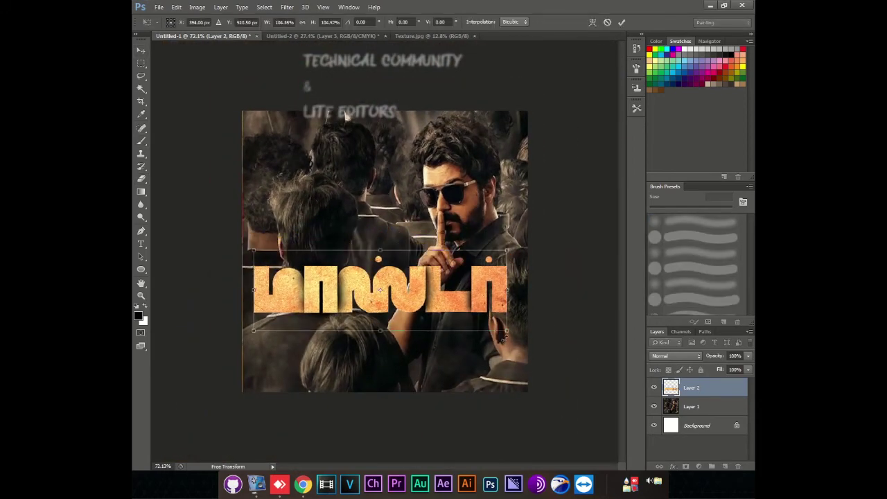
# Step: Adjust the photo layer's tones with a Curves adjustment
pyautogui.hotkey('alt', 'Tab')
pyautogui.hotkey('ctrl', 'l')
pyautogui.press('Escape')
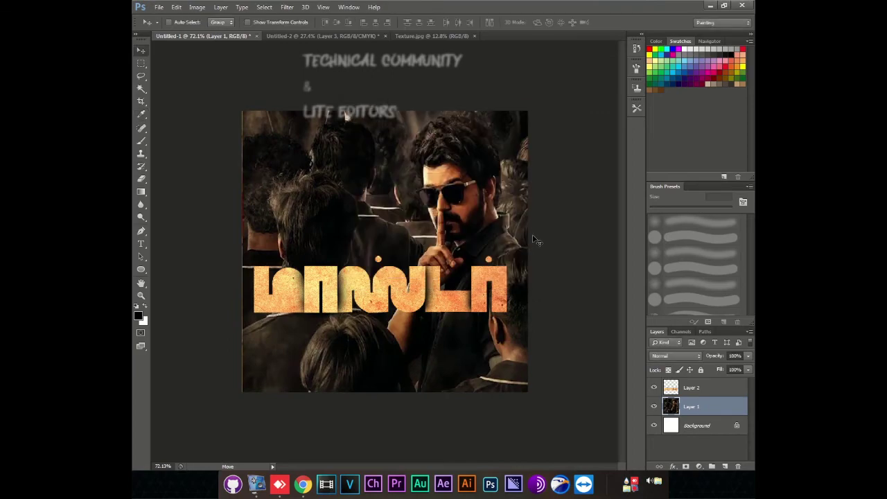
pyautogui.hotkey('ctrl', 'm')
pyautogui.moveTo(393, 189); pyautogui.dragTo(436, 192)
pyautogui.click(534, 102)
# Step: Search the web for 'master vijay poster' and view the image results
pyautogui.hotkey('alt', 'Tab')
pyautogui.click(356, 24)
pyautogui.write('master vijay poster')
pyautogui.press('Return')
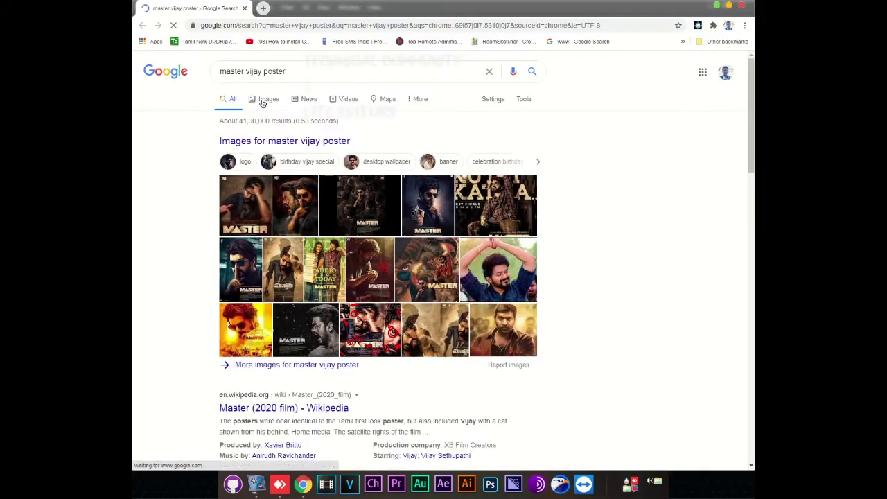
pyautogui.click(259, 99)
# Step: Refine the search with 'tamil', open a reference poster, and draw a black rectangle cut into a letter
pyautogui.click(296, 71)
pyautogui.write('tamil')
pyautogui.scroll(-3, 444, 312)
pyautogui.click(260, 398)
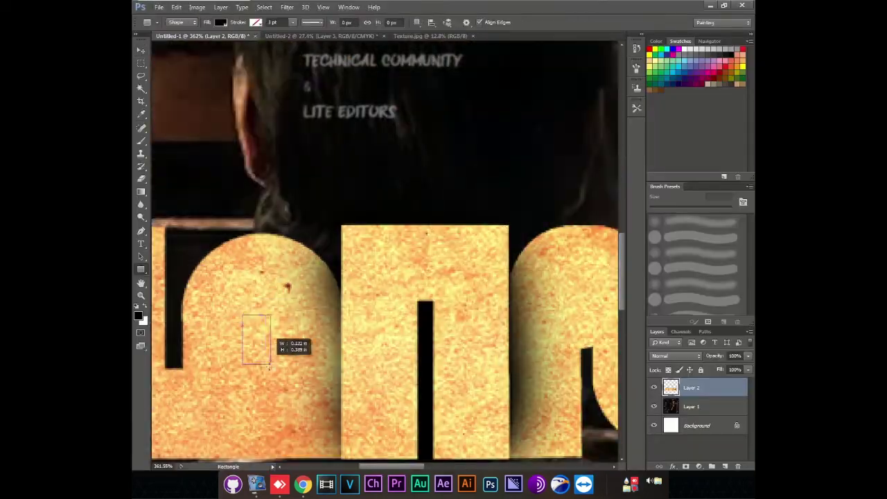
pyautogui.moveTo(256, 330); pyautogui.dragTo(267, 354)
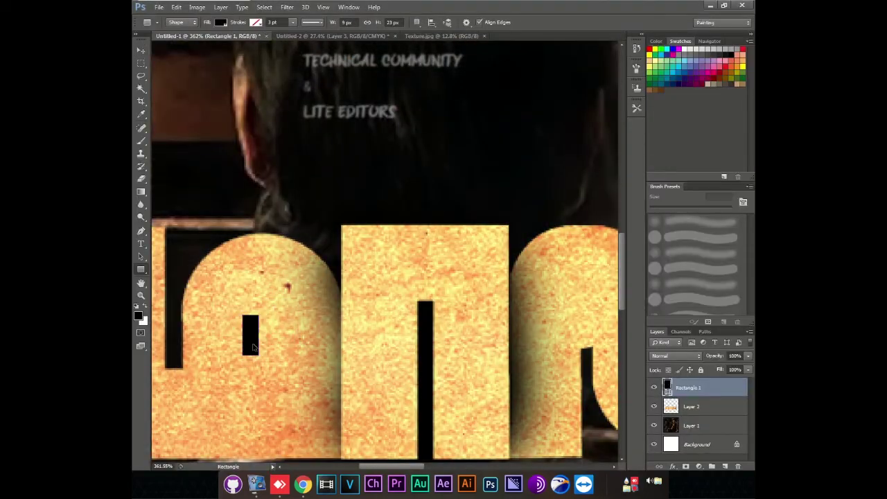